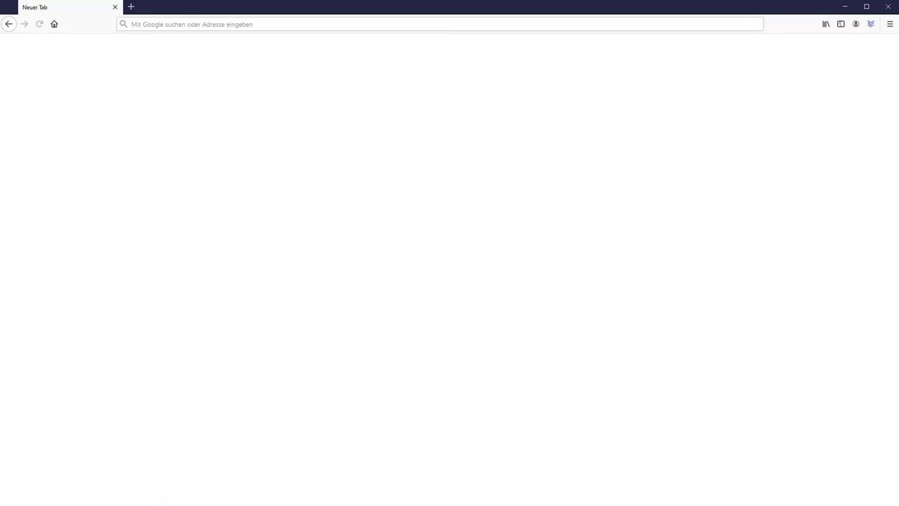
Step: Open the Yoroi wallet in a new tab and show its list of stake pools
{"action": "left_click", "coordinate": [870, 25]}
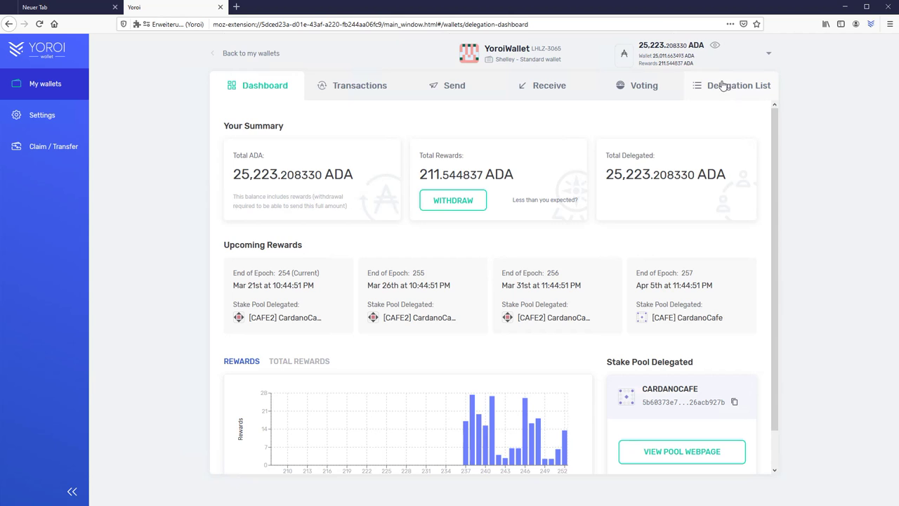
{"action": "left_click", "coordinate": [723, 85]}
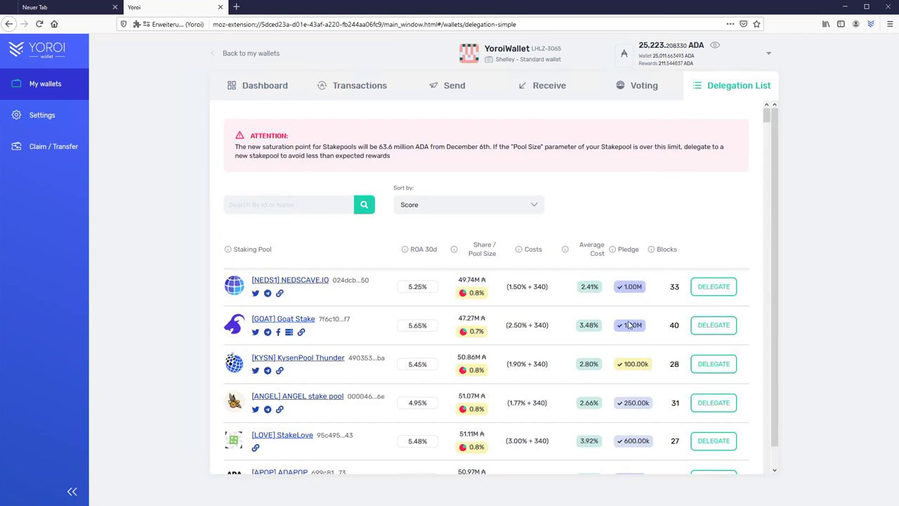
{"action": "mouse_move", "coordinate": [767, 120]}
{"action": "left_mouse_down"}
{"action": "mouse_move", "coordinate": [766, 135]}
{"action": "mouse_move", "coordinate": [767, 120]}
{"action": "left_mouse_up"}
{"action": "scroll", "coordinate": [412, 323], "scroll_direction": "down", "scroll_amount": 3}
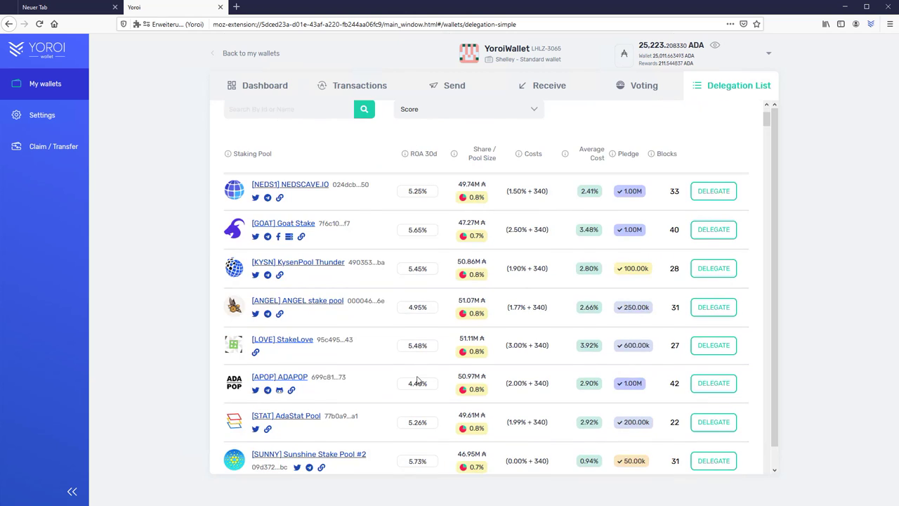
{"action": "scroll", "coordinate": [417, 376], "scroll_direction": "down", "scroll_amount": 1}
{"action": "scroll", "coordinate": [415, 393], "scroll_direction": "down", "scroll_amount": 3}
{"action": "scroll", "coordinate": [414, 396], "scroll_direction": "down", "scroll_amount": 1}
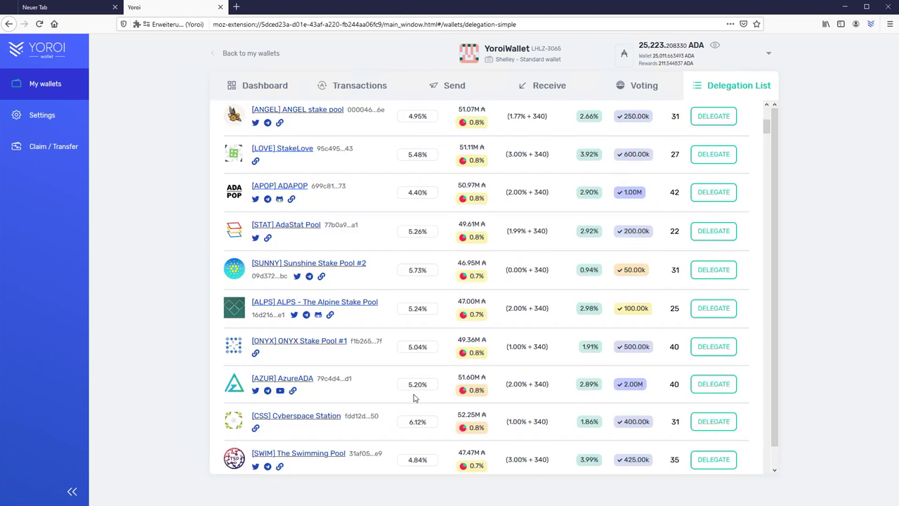
{"action": "scroll", "coordinate": [414, 399], "scroll_direction": "down", "scroll_amount": 4}
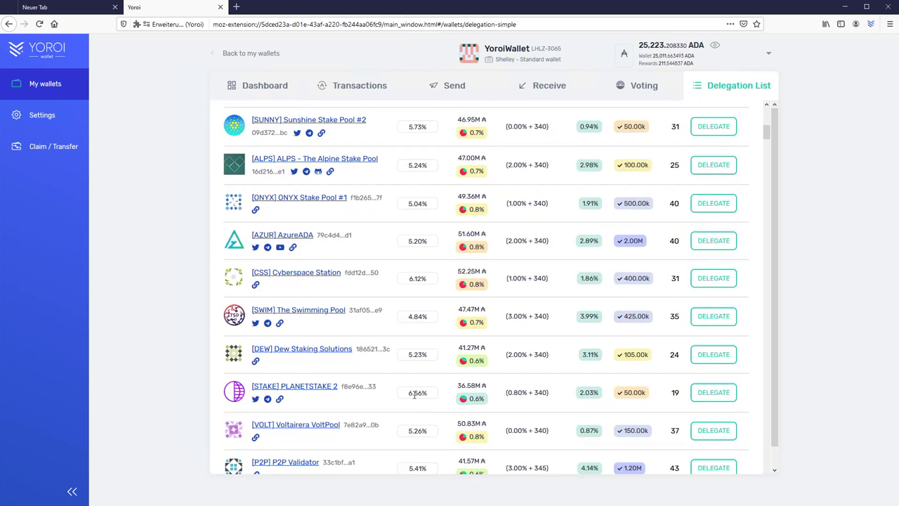
{"action": "scroll", "coordinate": [413, 398], "scroll_direction": "down", "scroll_amount": 1}
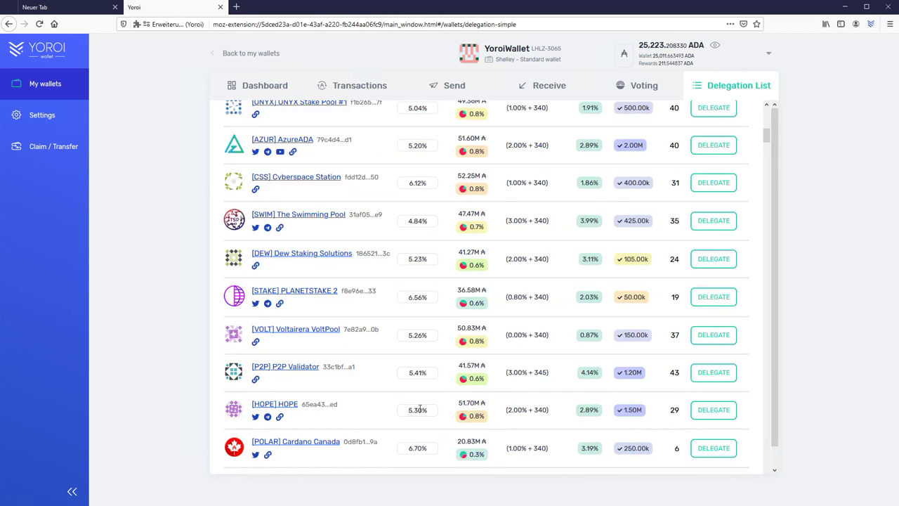
{"action": "scroll", "coordinate": [418, 420], "scroll_direction": "down", "scroll_amount": 4}
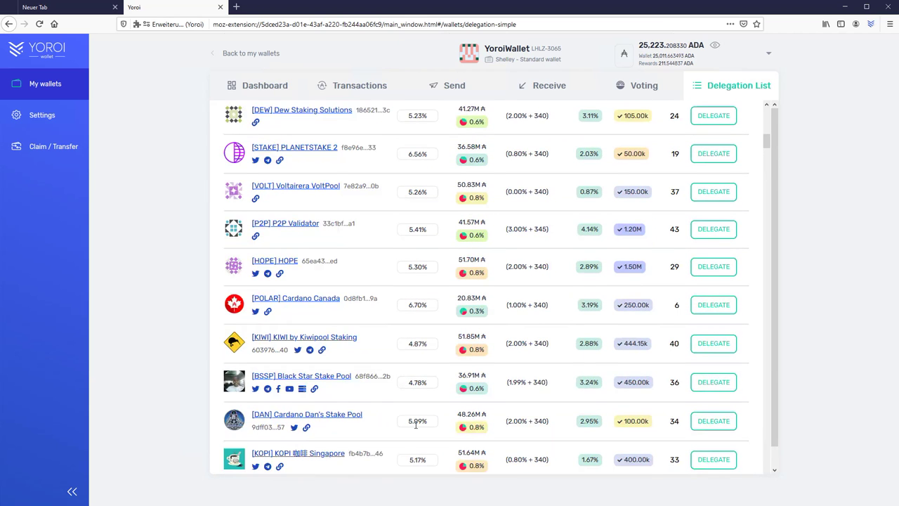
{"action": "scroll", "coordinate": [414, 428], "scroll_direction": "down", "scroll_amount": 2}
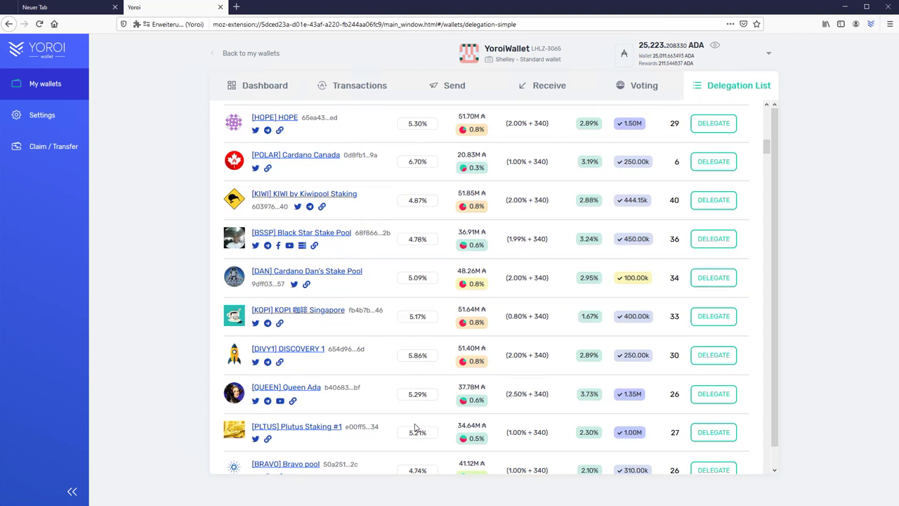
{"action": "scroll", "coordinate": [415, 427], "scroll_direction": "down", "scroll_amount": 3}
{"action": "scroll", "coordinate": [414, 426], "scroll_direction": "down", "scroll_amount": 2}
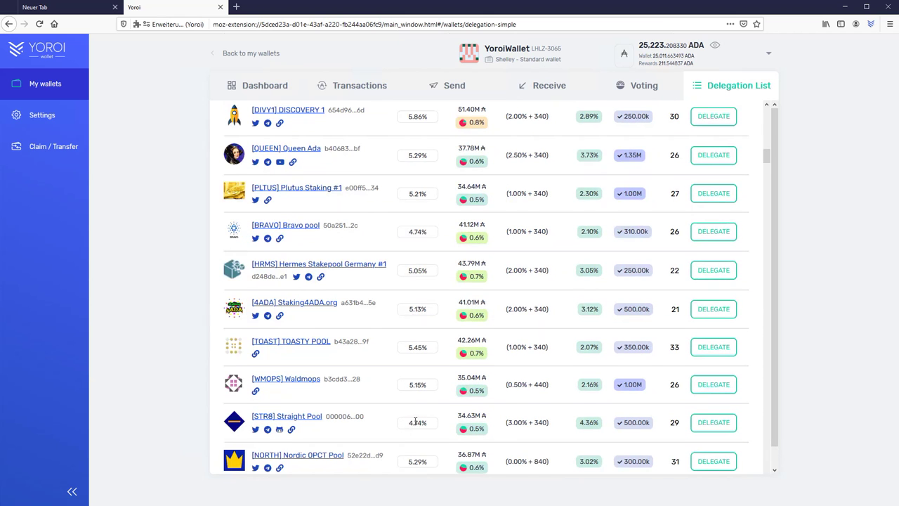
{"action": "scroll", "coordinate": [415, 423], "scroll_direction": "up", "scroll_amount": 5}
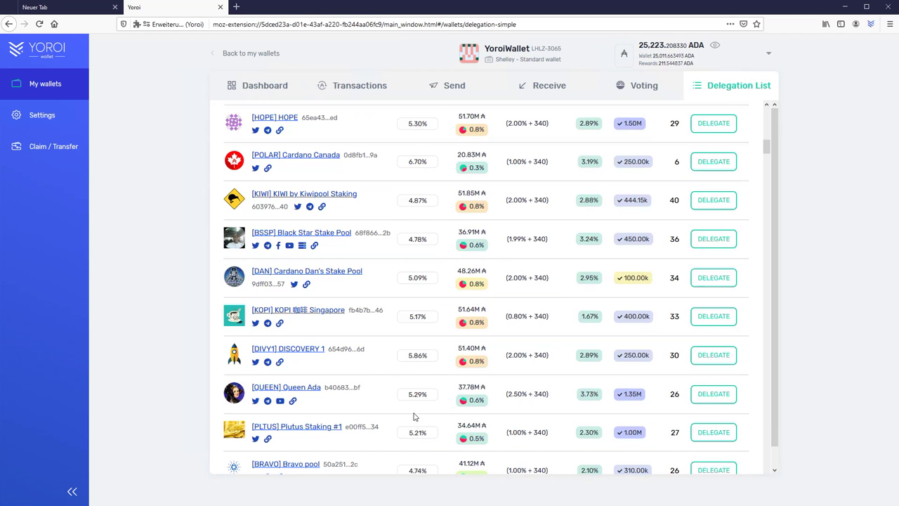
{"action": "scroll", "coordinate": [414, 422], "scroll_direction": "up", "scroll_amount": 15}
{"action": "scroll", "coordinate": [415, 411], "scroll_direction": "up", "scroll_amount": 1}
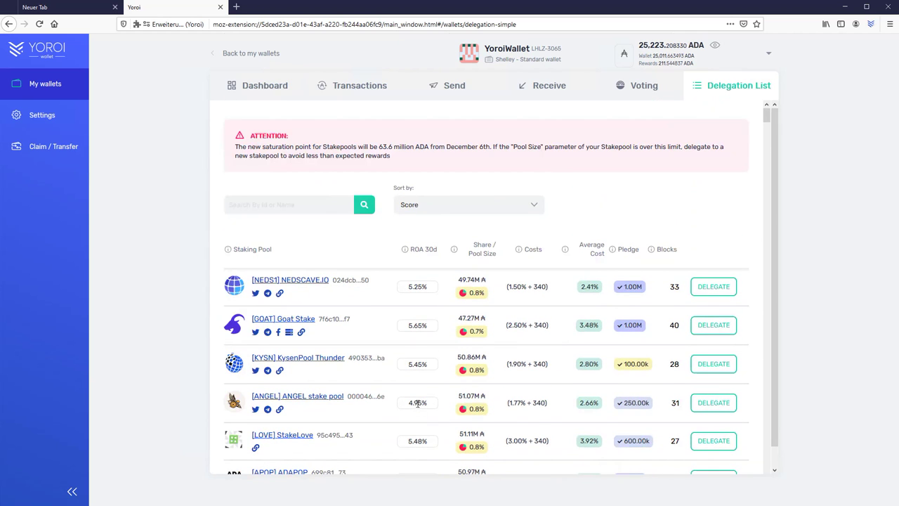
{"action": "left_click_drag", "start_coordinate": [414, 250], "coordinate": [435, 250]}
{"action": "left_click", "coordinate": [435, 250]}
{"action": "scroll", "coordinate": [468, 422], "scroll_direction": "down", "scroll_amount": 1}
{"action": "scroll", "coordinate": [475, 448], "scroll_direction": "down", "scroll_amount": 1}
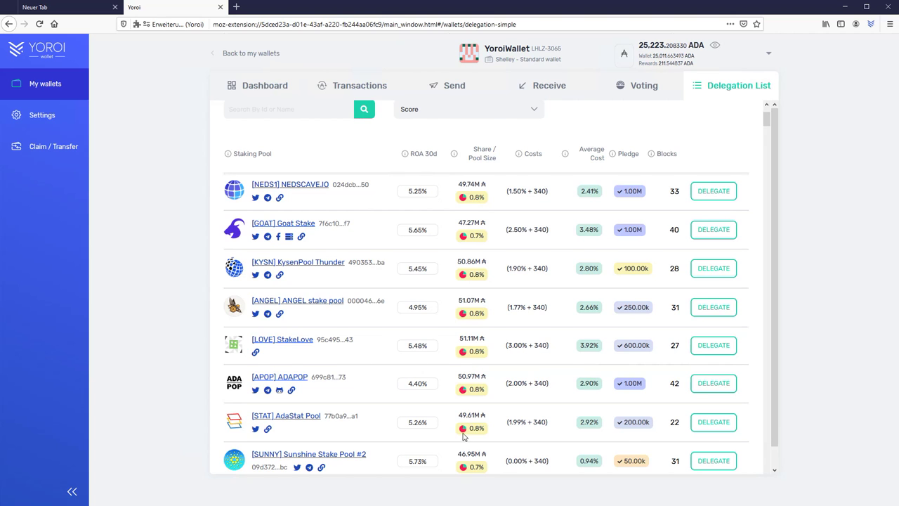
{"action": "scroll", "coordinate": [464, 437], "scroll_direction": "down", "scroll_amount": 1}
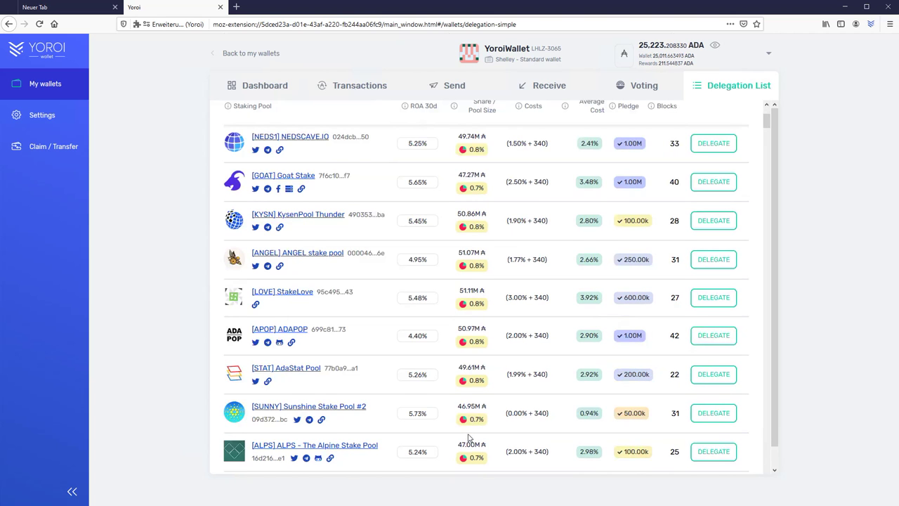
{"action": "scroll", "coordinate": [469, 436], "scroll_direction": "down", "scroll_amount": 1}
{"action": "scroll", "coordinate": [469, 436], "scroll_direction": "down", "scroll_amount": 1}
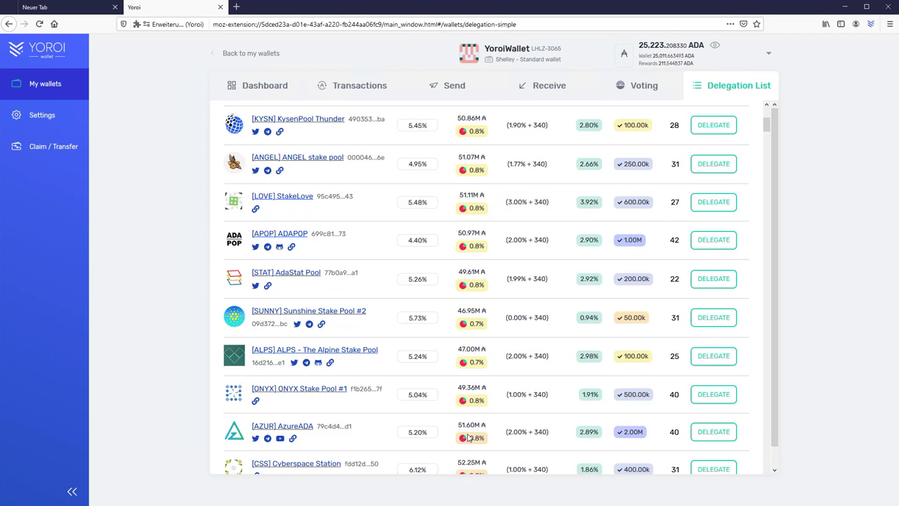
{"action": "scroll", "coordinate": [468, 436], "scroll_direction": "up", "scroll_amount": 5}
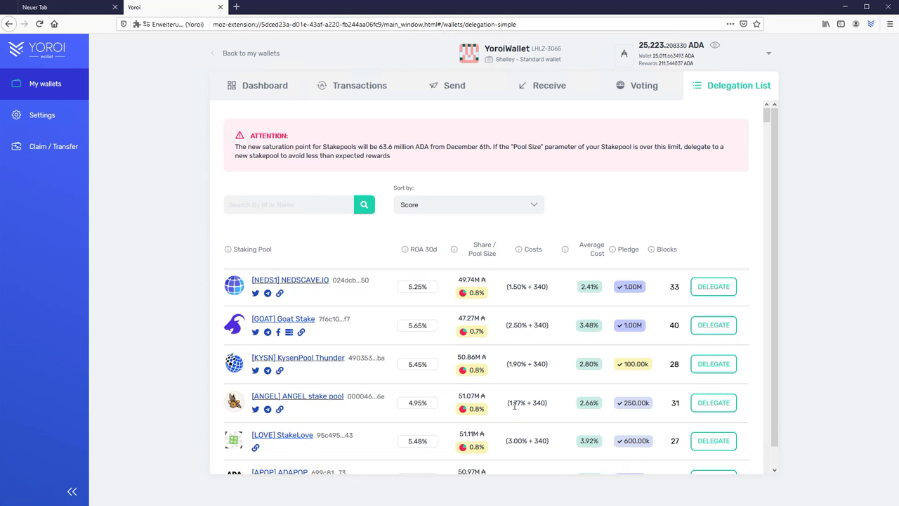
{"action": "scroll", "coordinate": [515, 405], "scroll_direction": "down", "scroll_amount": 4}
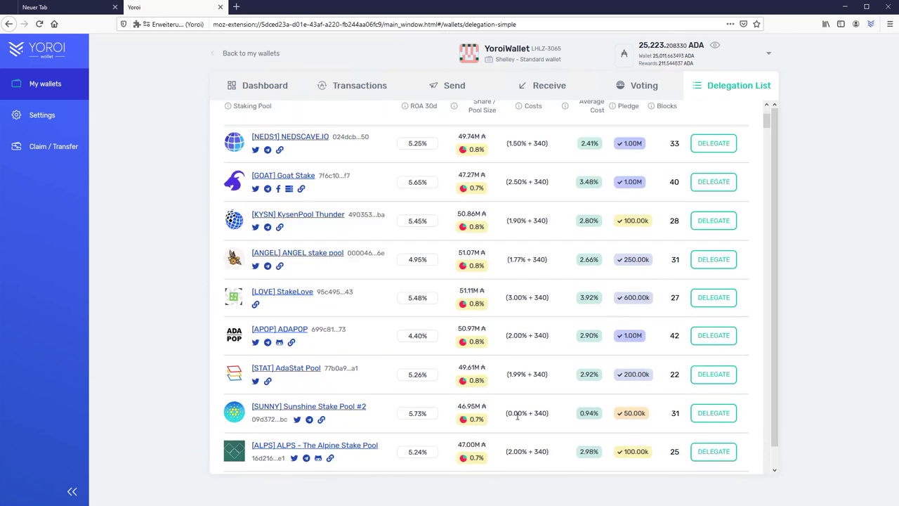
{"action": "scroll", "coordinate": [518, 428], "scroll_direction": "down", "scroll_amount": 1}
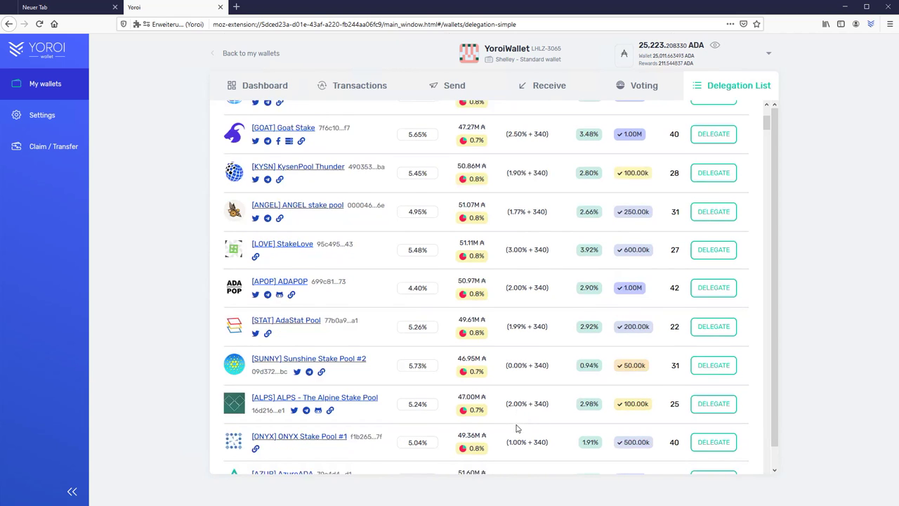
{"action": "scroll", "coordinate": [516, 427], "scroll_direction": "down", "scroll_amount": 2}
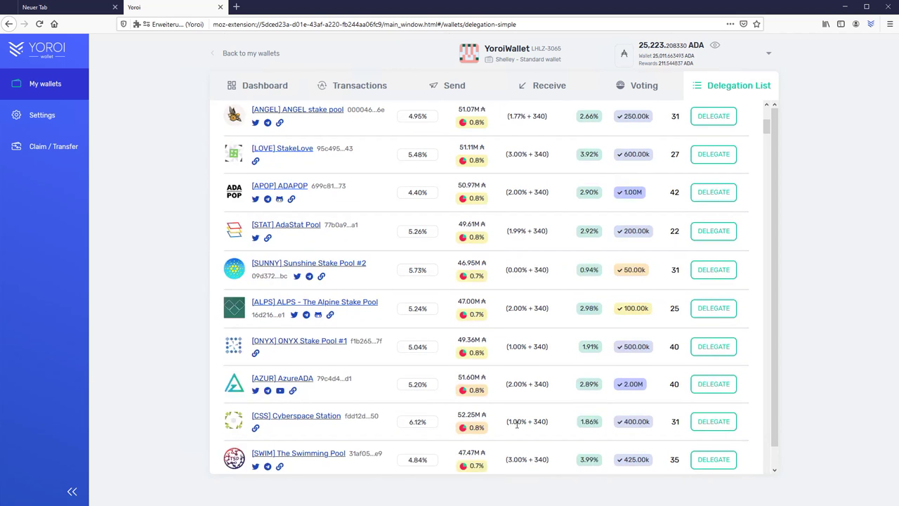
{"action": "scroll", "coordinate": [517, 426], "scroll_direction": "down", "scroll_amount": 1}
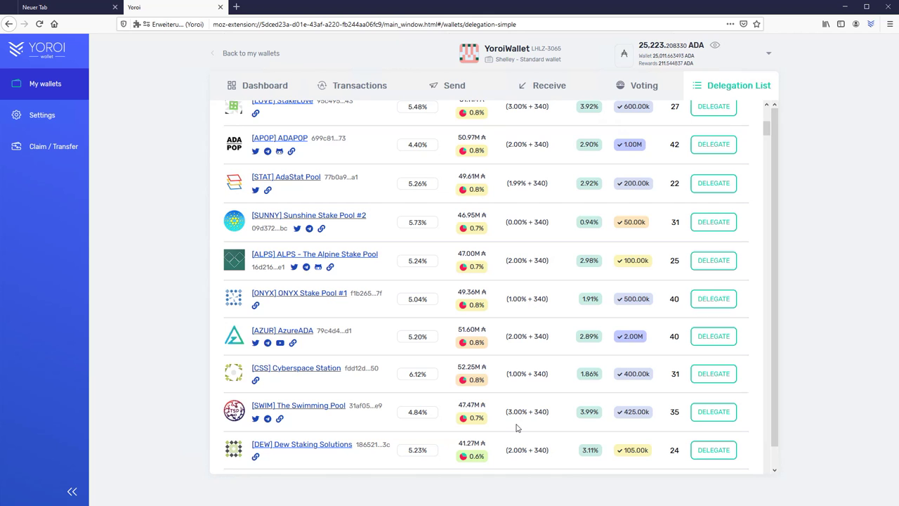
{"action": "scroll", "coordinate": [517, 427], "scroll_direction": "down", "scroll_amount": 1}
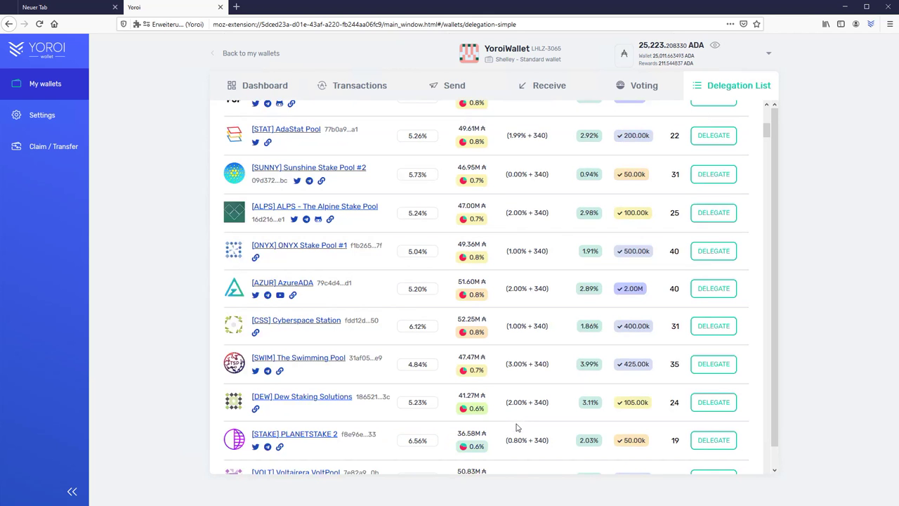
{"action": "scroll", "coordinate": [516, 427], "scroll_direction": "up", "scroll_amount": 9}
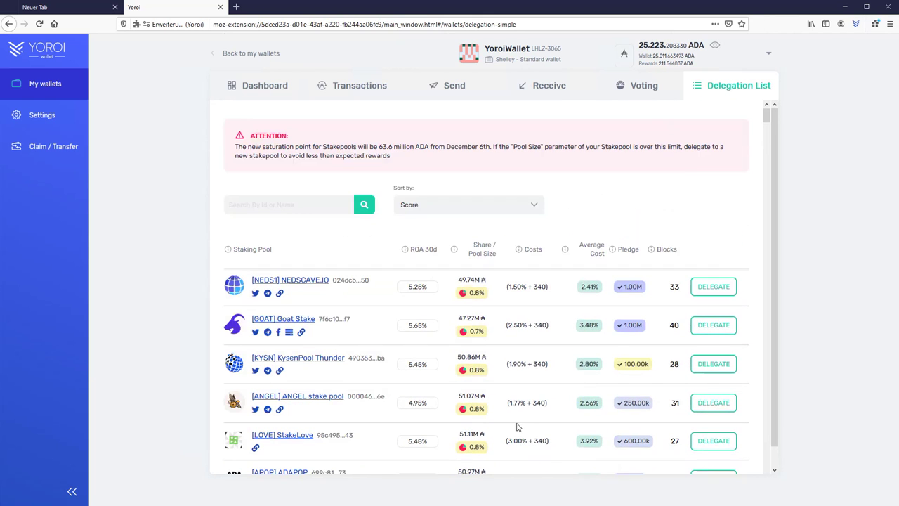
Step: Filter the stake pools by 'cafe' and open the CardanoCafe pool's website
{"action": "left_click", "coordinate": [266, 207]}
{"action": "type", "text": "cafe"}
{"action": "left_click", "coordinate": [368, 208]}
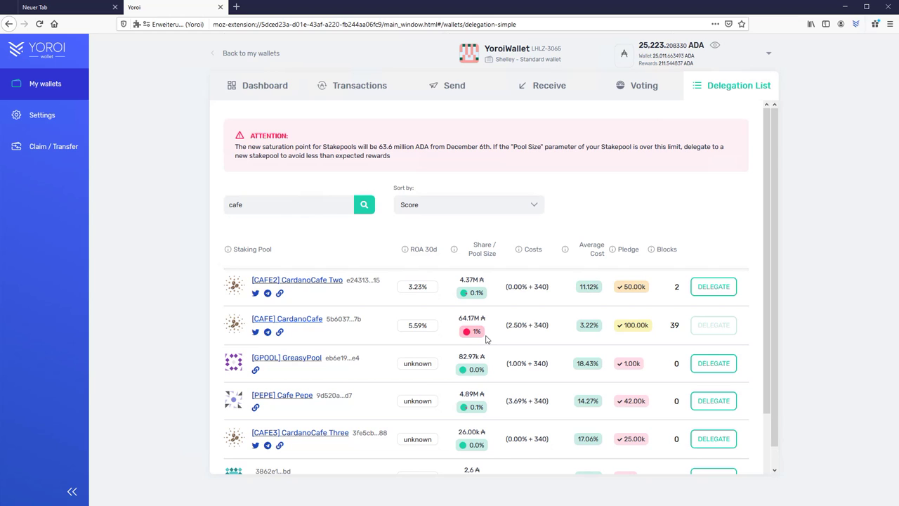
{"action": "left_click", "coordinate": [280, 333]}
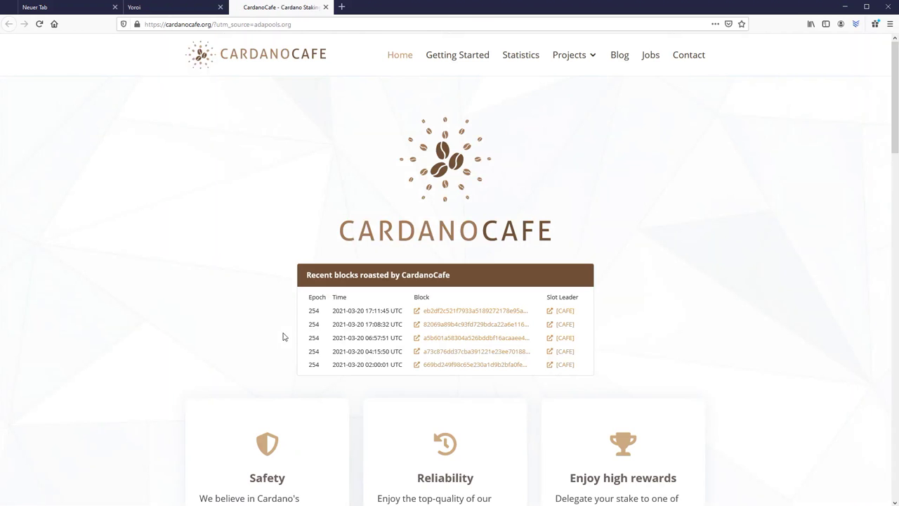
Step: Read the CardanoCafe site's The Generation Forest (TGF) project page, then return to the Yoroi pool list
{"action": "mouse_move", "coordinate": [587, 61]}
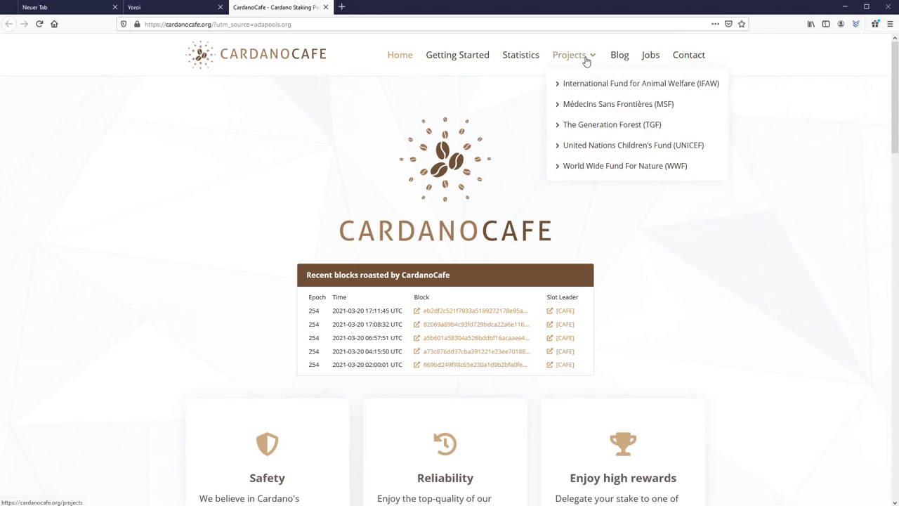
{"action": "left_click", "coordinate": [604, 130]}
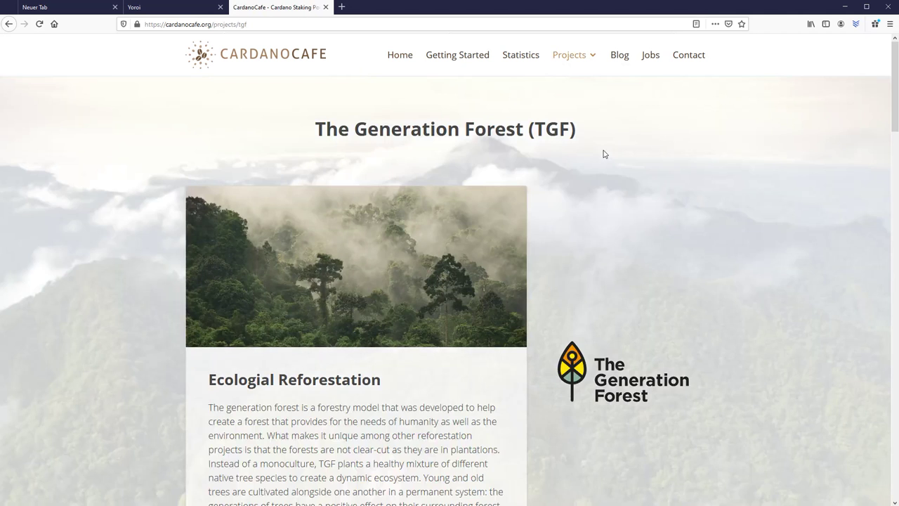
{"action": "scroll", "coordinate": [894, 140], "scroll_direction": "down", "scroll_amount": 2}
{"action": "scroll", "coordinate": [895, 141], "scroll_direction": "down", "scroll_amount": 1}
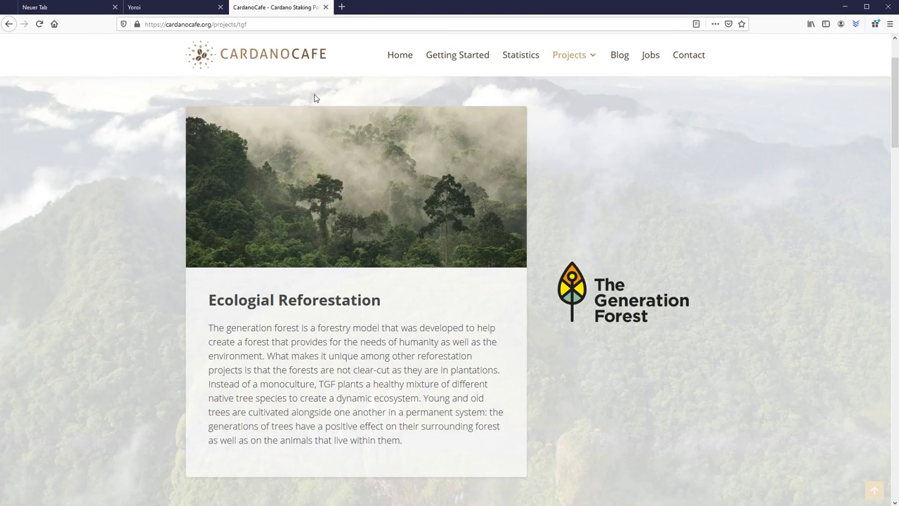
{"action": "left_click", "coordinate": [173, 12]}
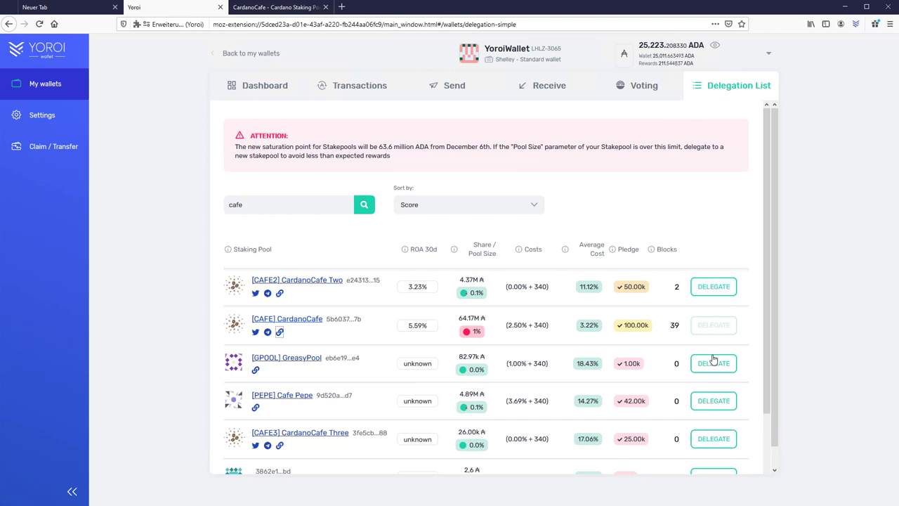
Step: Delegate to CardanoCafe Two (CAFE2), confirming with the spending password, and go to the dashboard
{"action": "left_click", "coordinate": [715, 291]}
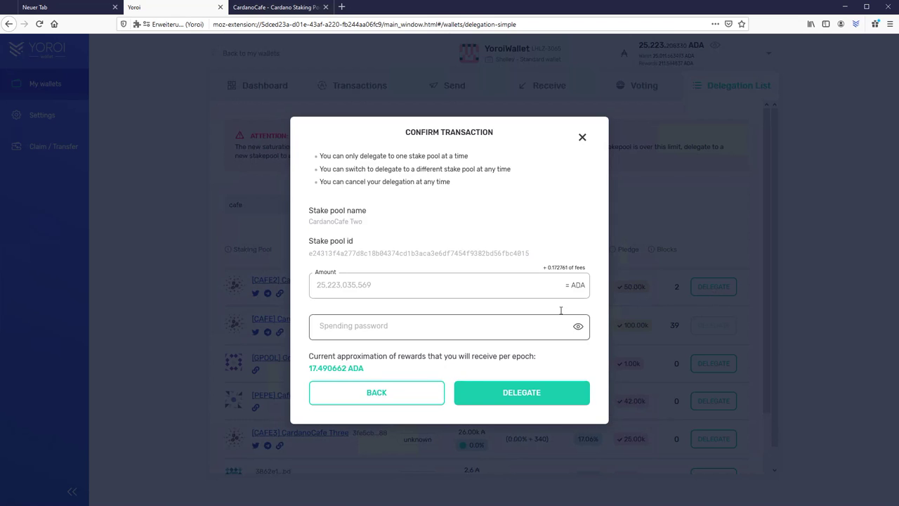
{"action": "left_click", "coordinate": [373, 328]}
{"action": "key", "text": "ctrl+v"}
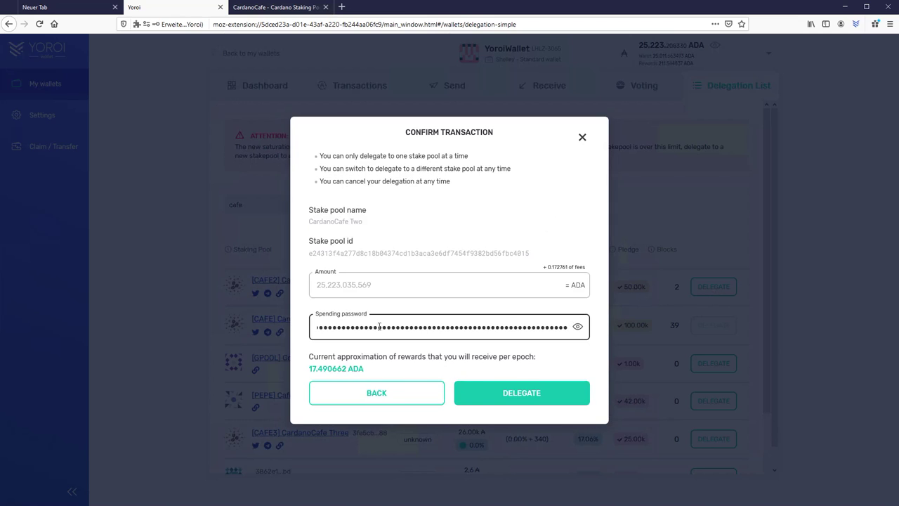
{"action": "left_click", "coordinate": [531, 398]}
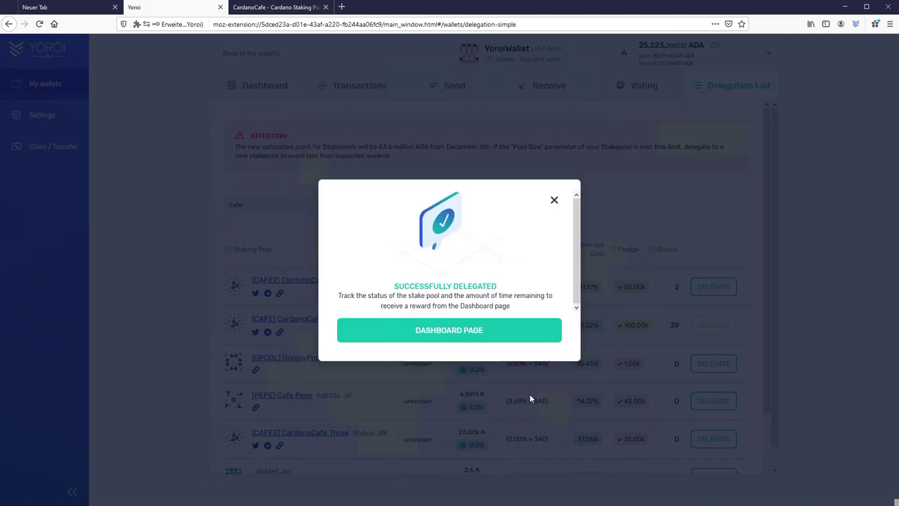
{"action": "left_click", "coordinate": [458, 340]}
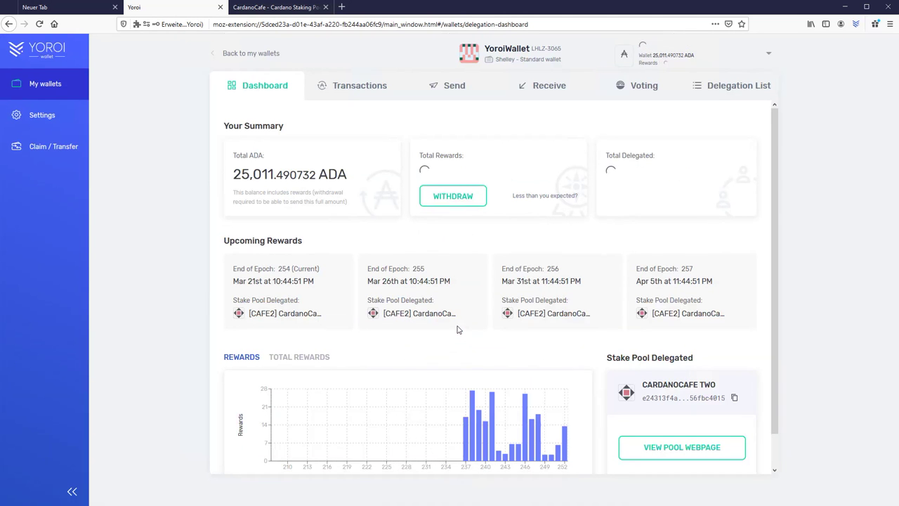